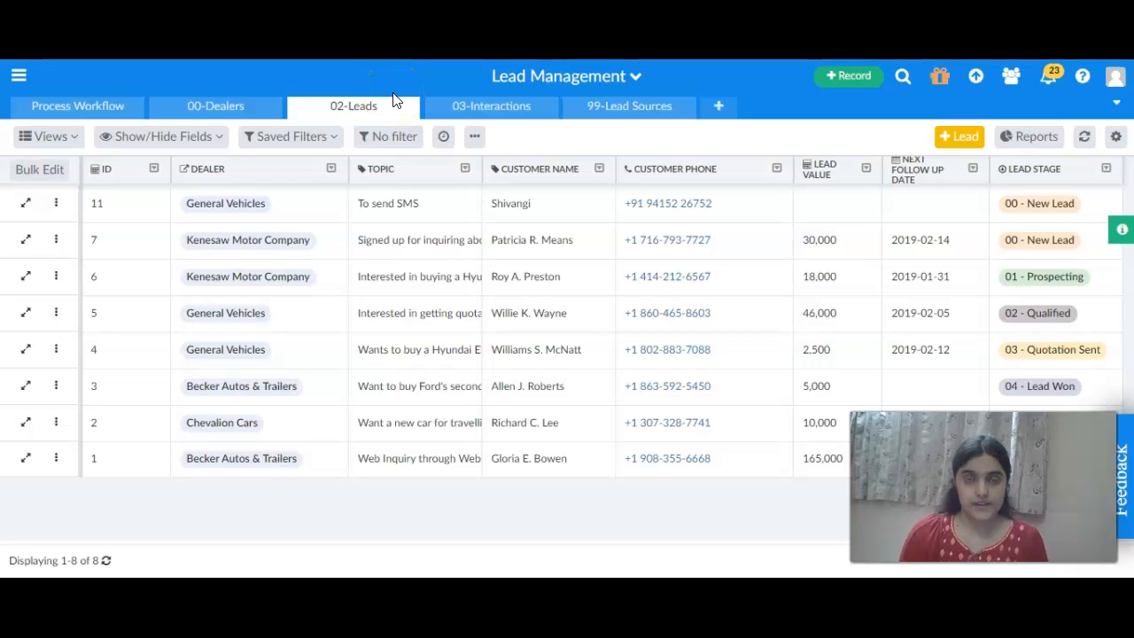
Open the 02-Leads table settings and review the Registration Successful SMS action configuration without changing it.
mouse_move(400, 112)
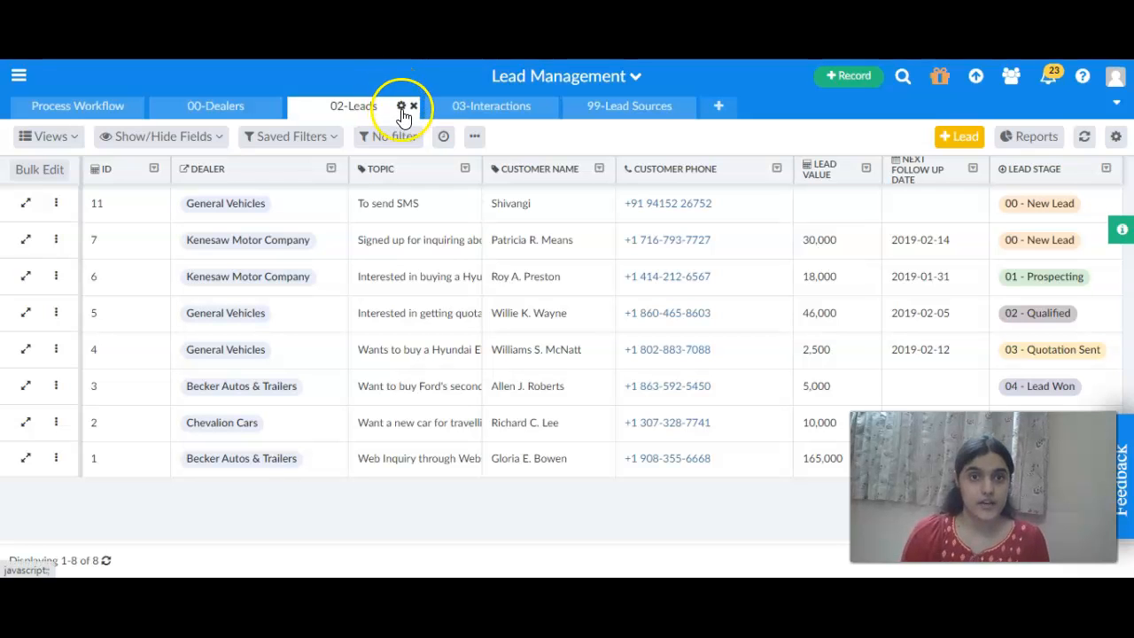
left_click(401, 107)
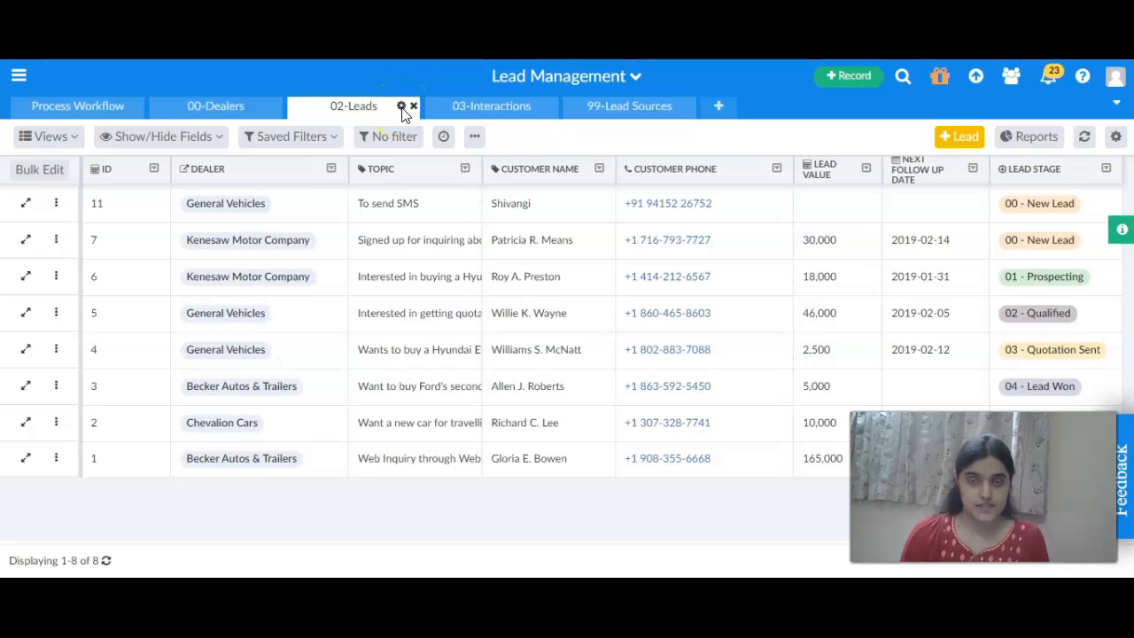
scroll(540, 329, "down", 2)
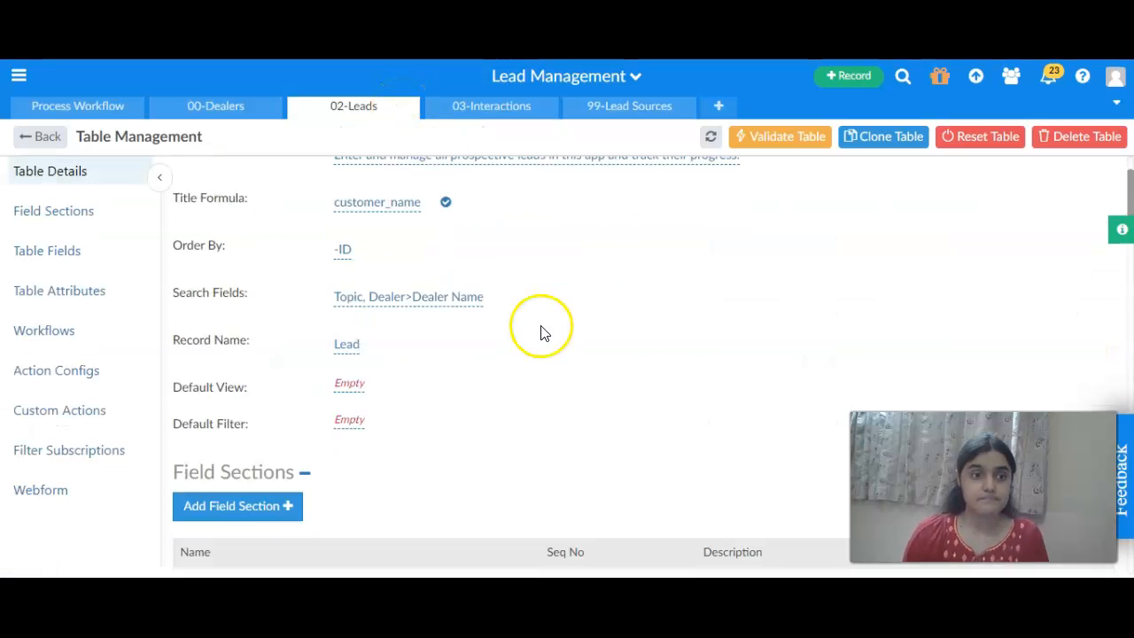
left_click(90, 386)
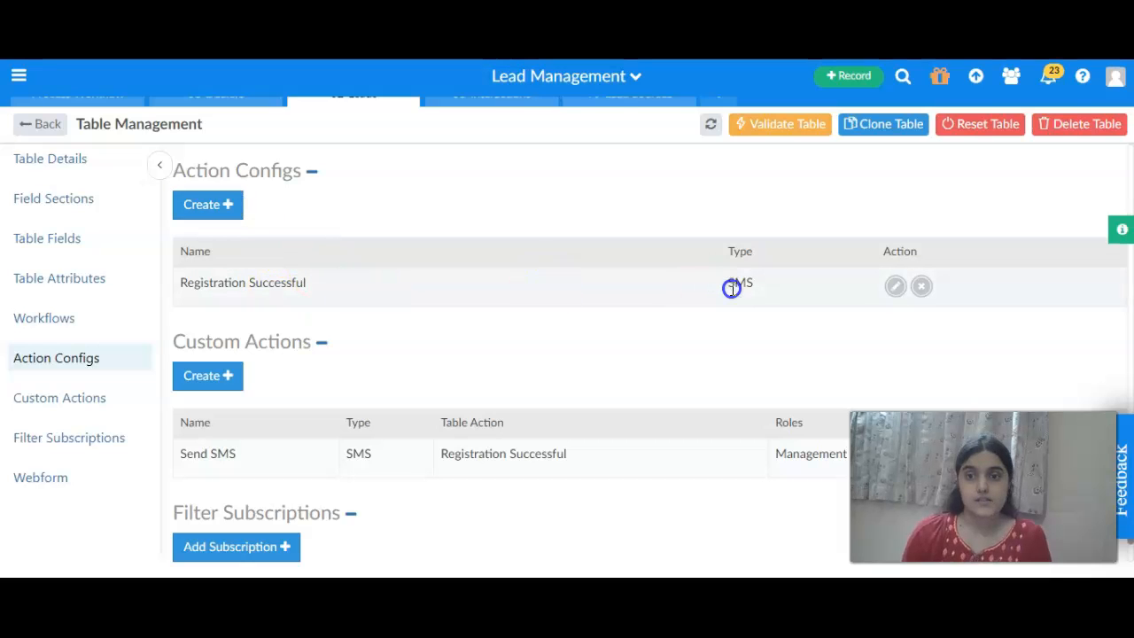
left_click(899, 288)
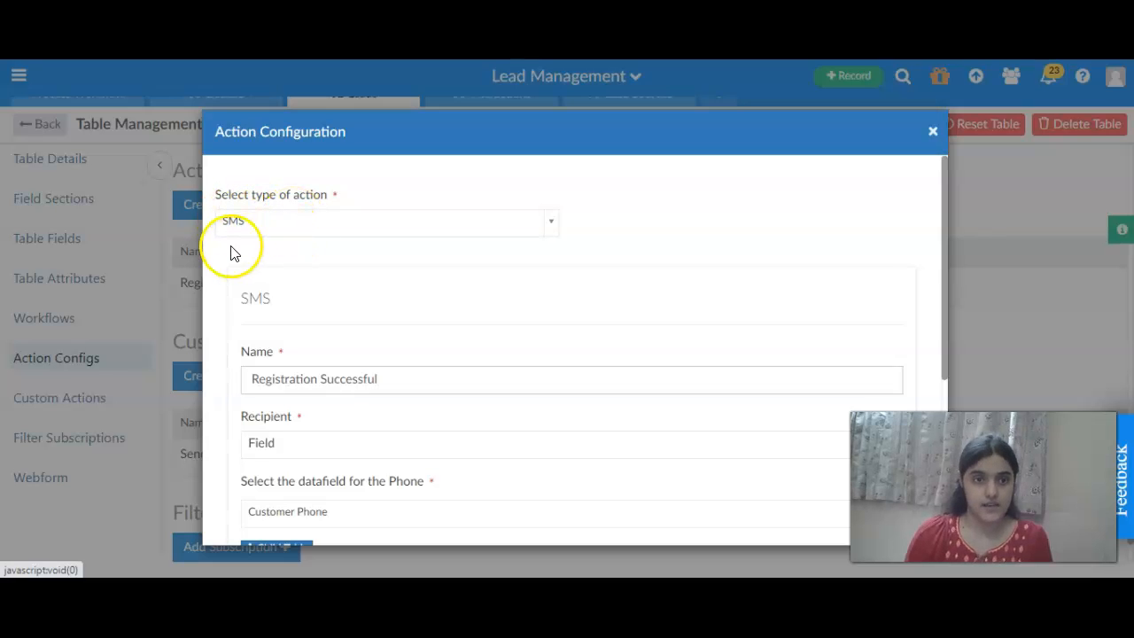
scroll(462, 313, "down", 2)
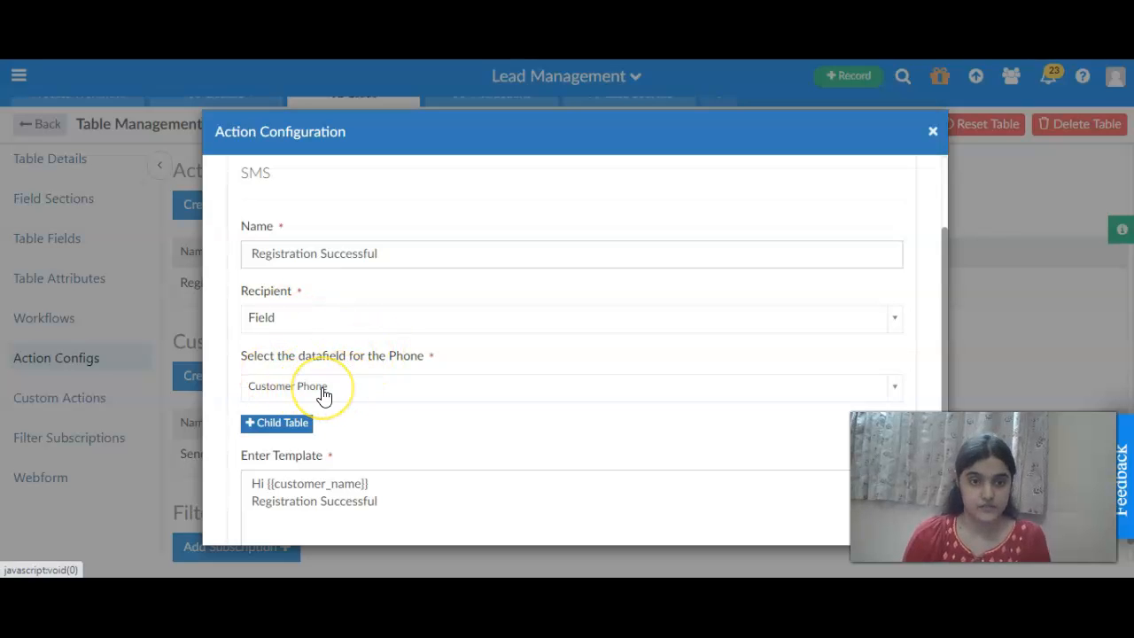
scroll(324, 395, "down", 1)
scroll(322, 390, "down", 1)
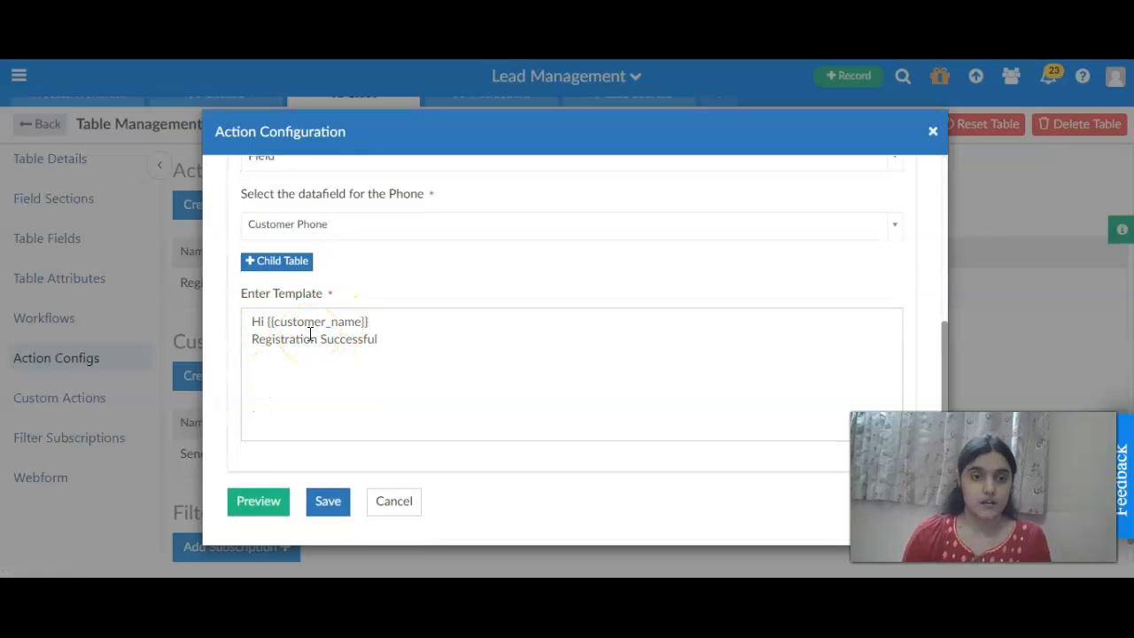
left_click(423, 339)
left_click(392, 502)
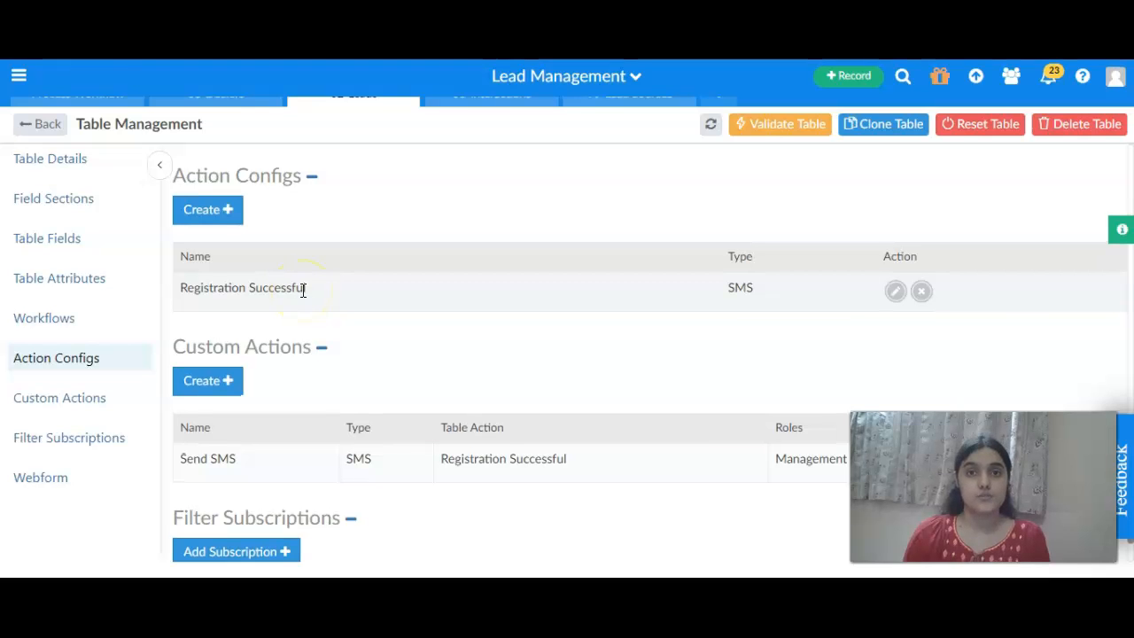
Create a new workflow and name it Send SMS.
scroll(303, 290, "up", 10)
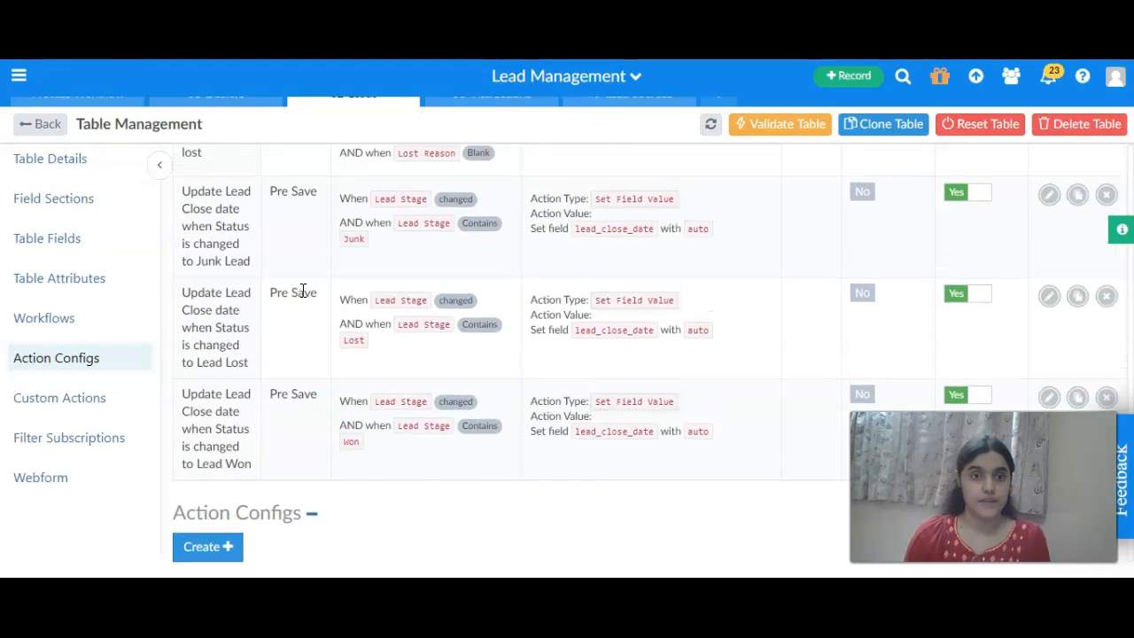
scroll(303, 290, "up", 1)
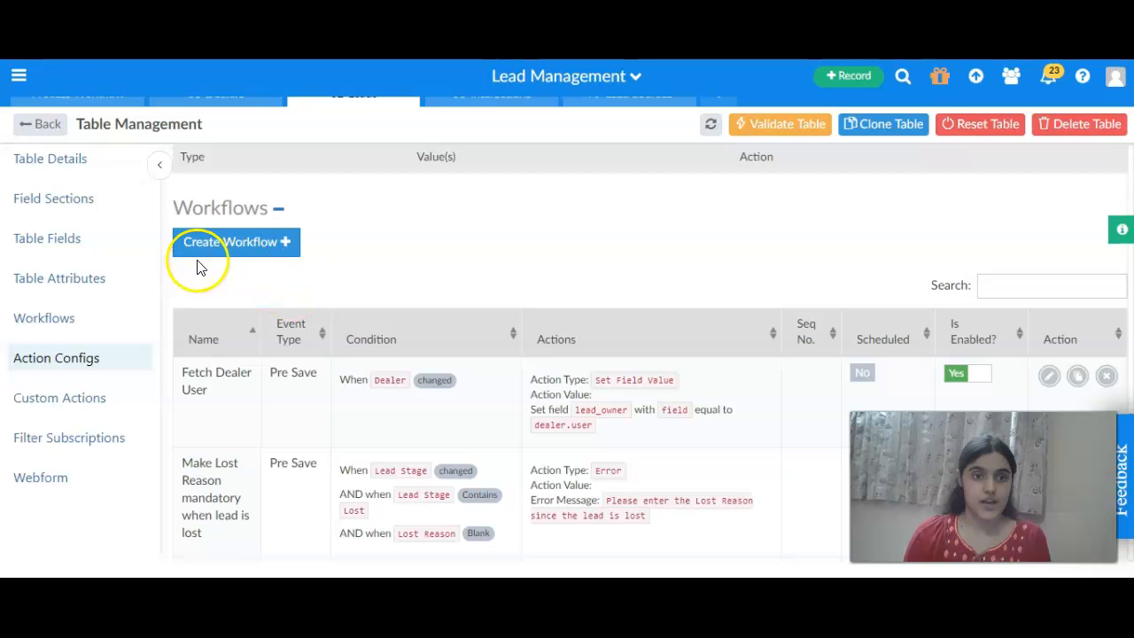
left_click(253, 253)
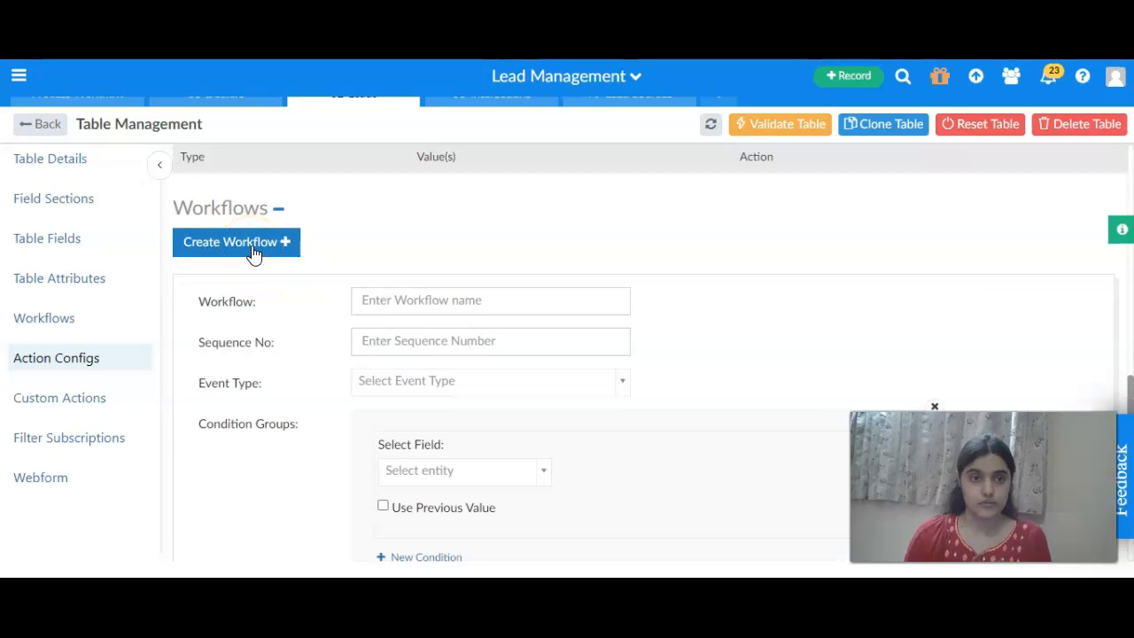
left_click(388, 298)
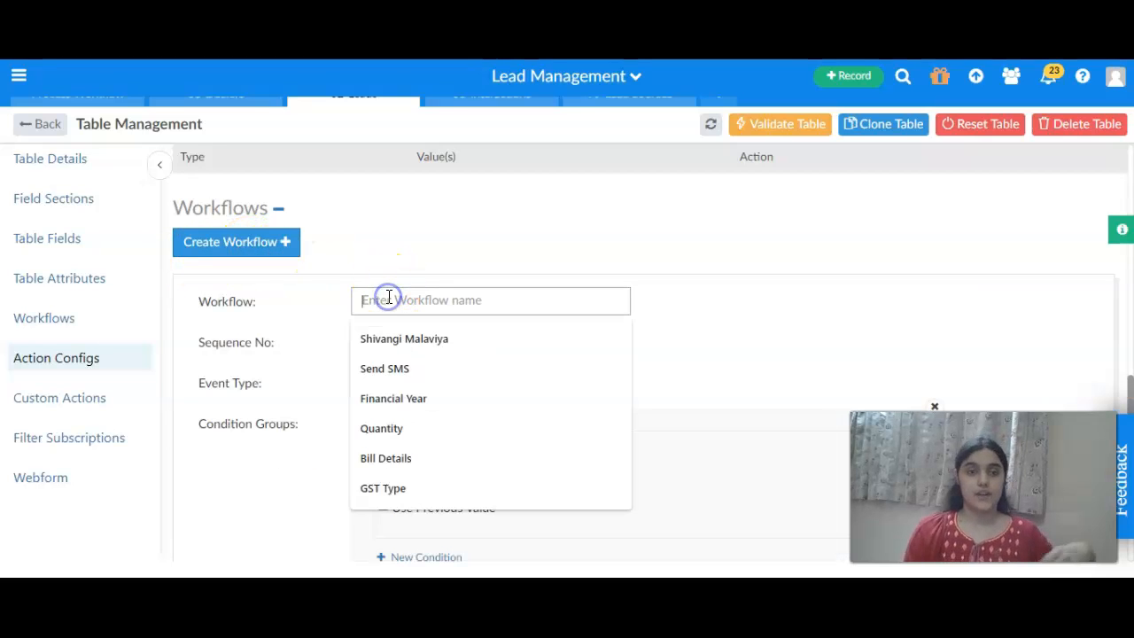
type("Send")
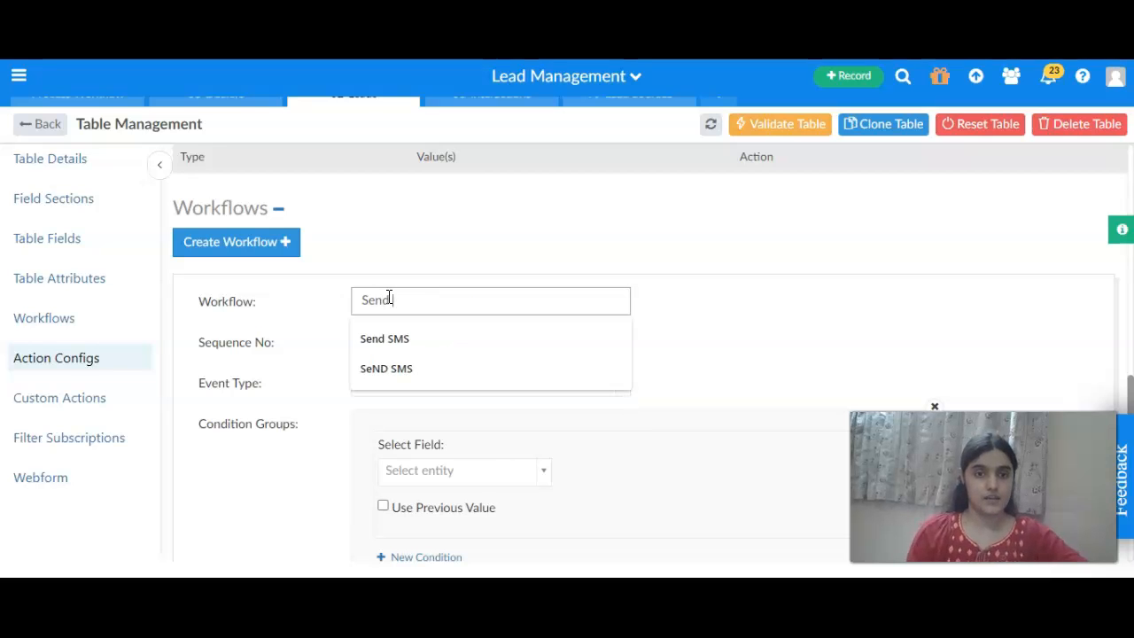
key("Down")
key("Return")
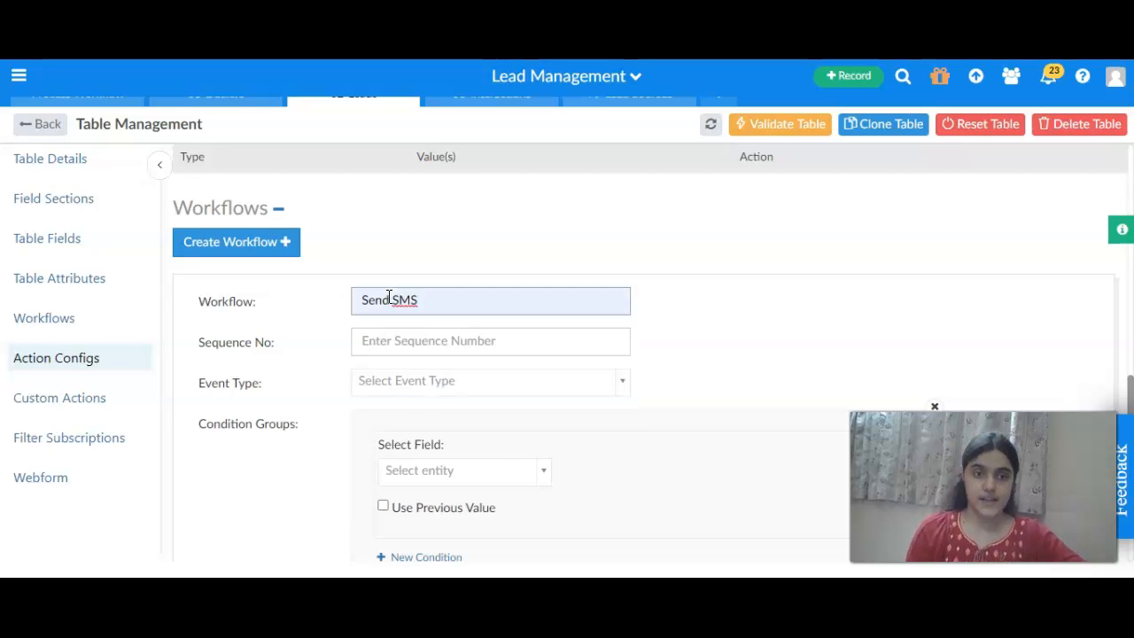
Set the workflow's event type to Post Save.
left_click(387, 387)
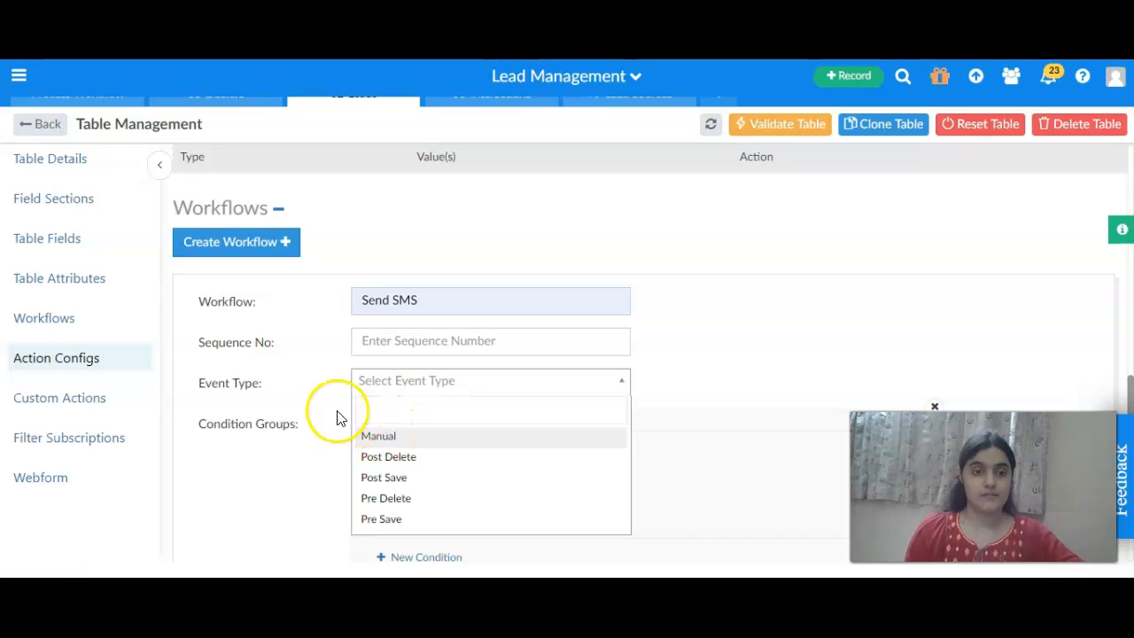
left_click(384, 477)
scroll(557, 395, "down", 1)
scroll(558, 395, "down", 1)
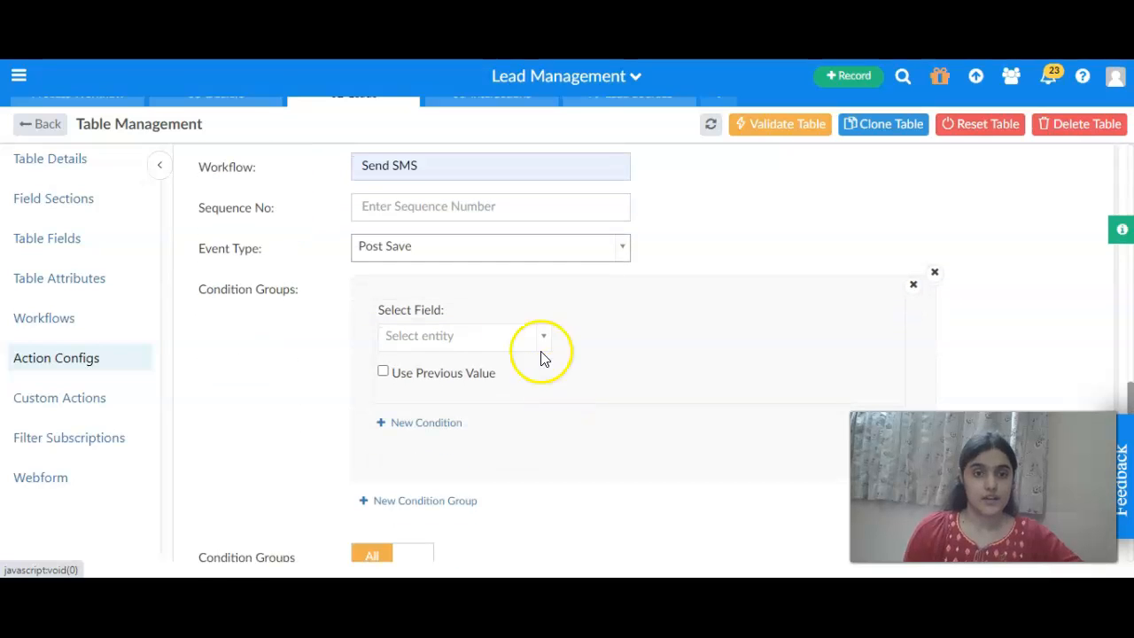
Set the workflow condition's field to Lead Stage and its operation to Contains.
left_click(464, 340)
scroll(468, 503, "down", 1)
scroll(468, 503, "down", 5)
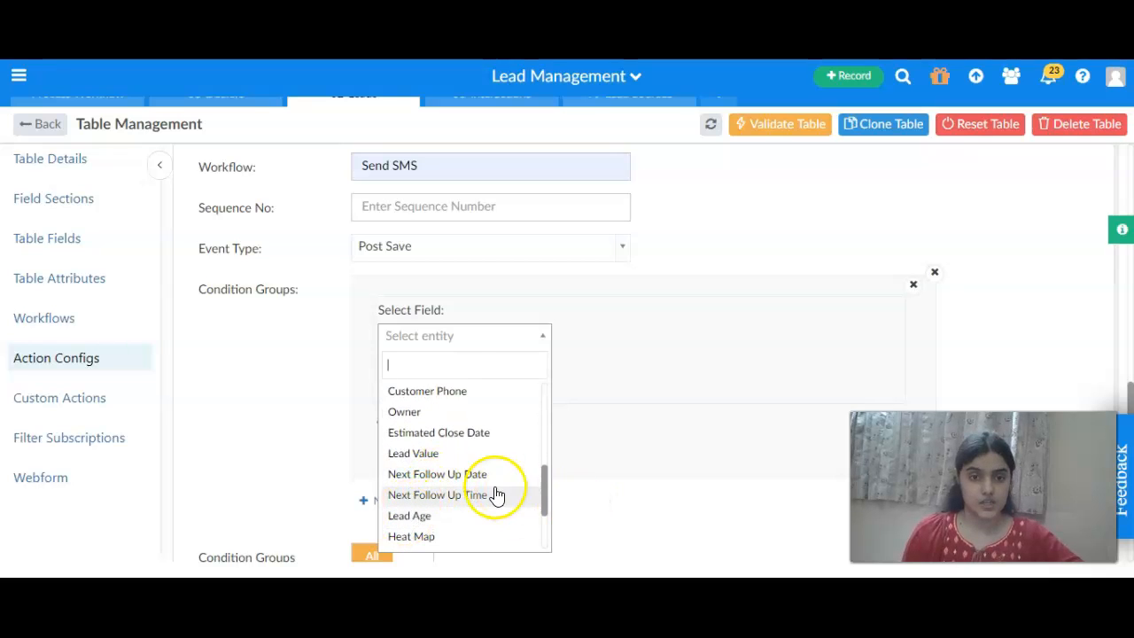
scroll(499, 493, "down", 3)
left_click(413, 454)
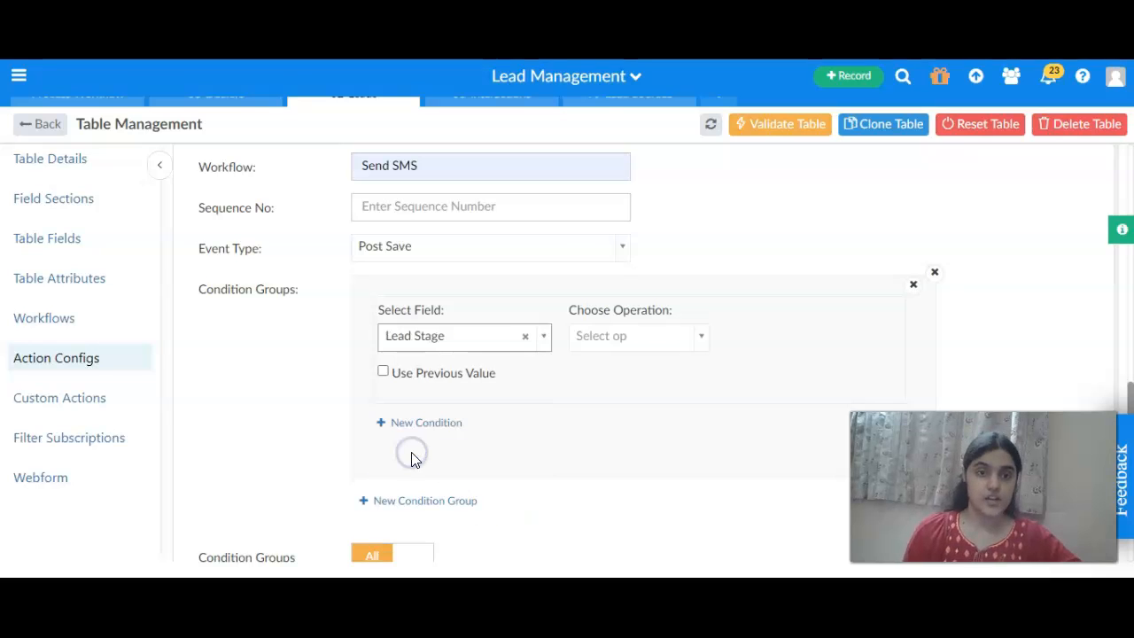
left_click(663, 344)
scroll(628, 425, "down", 3)
left_click(629, 427)
scroll(629, 427, "down", 2)
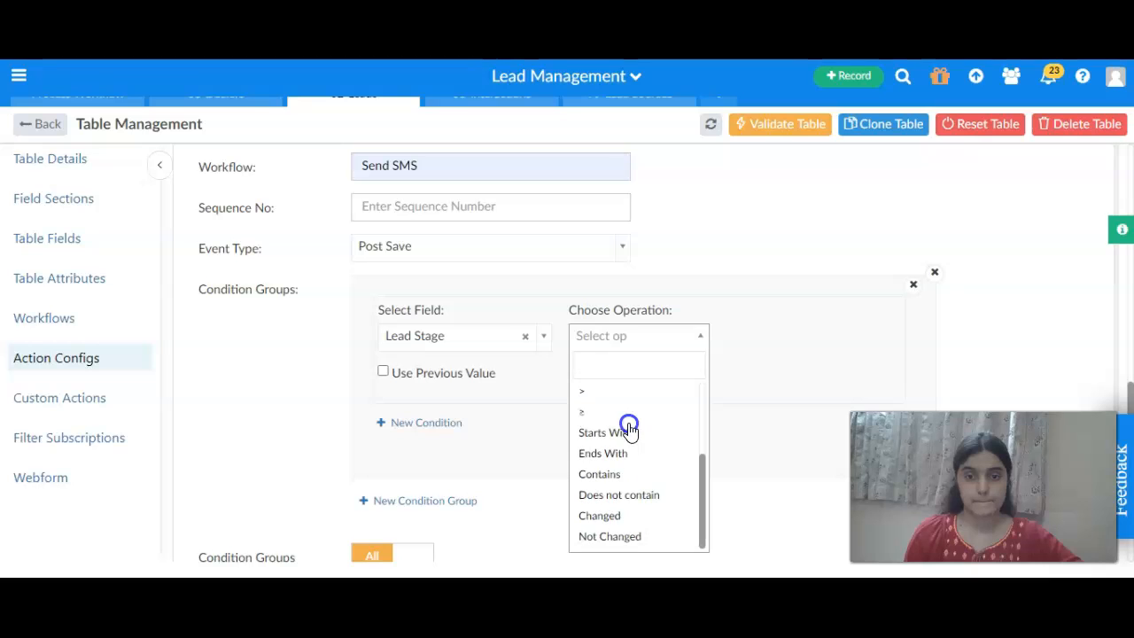
left_click(600, 473)
Set the condition's value type to Value and enter Won as the value.
left_click(802, 339)
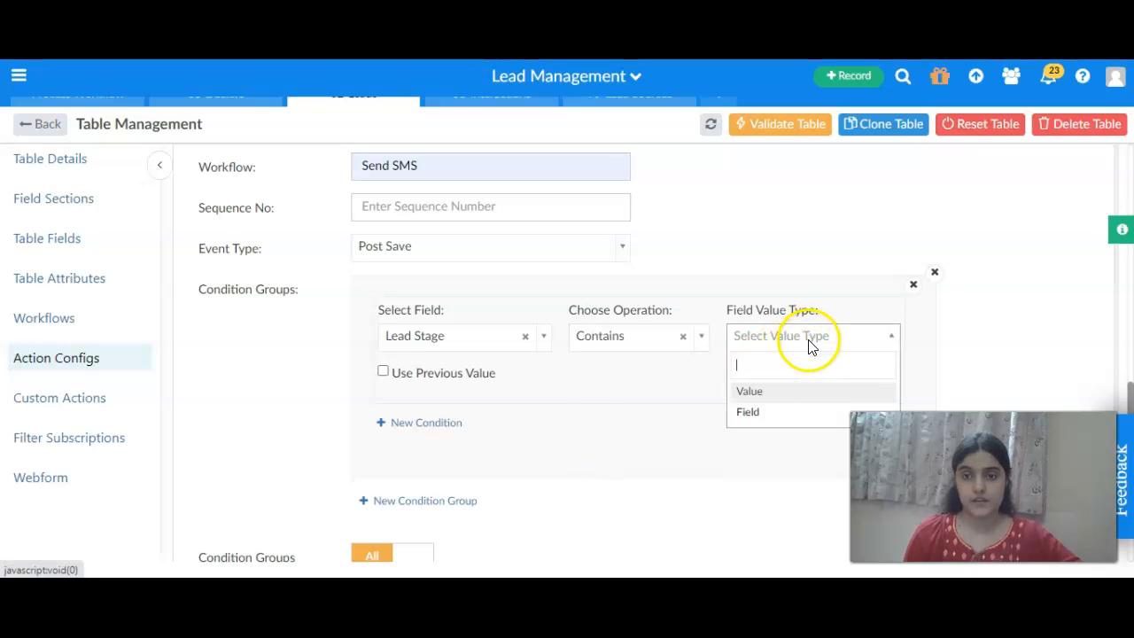
left_click(760, 393)
left_click(755, 364)
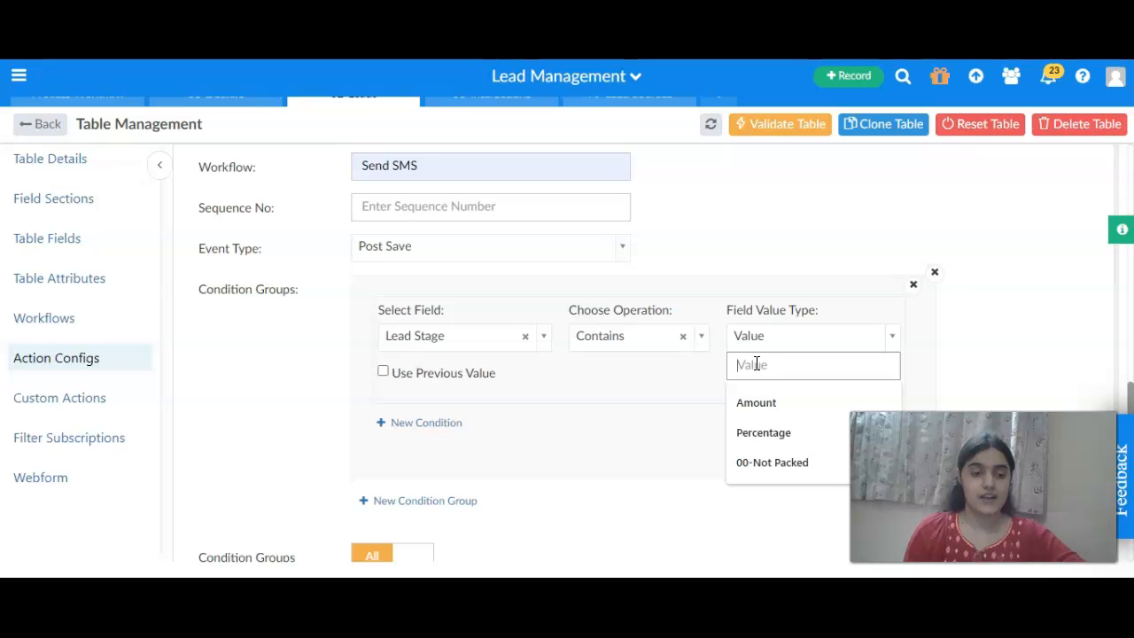
type("Won")
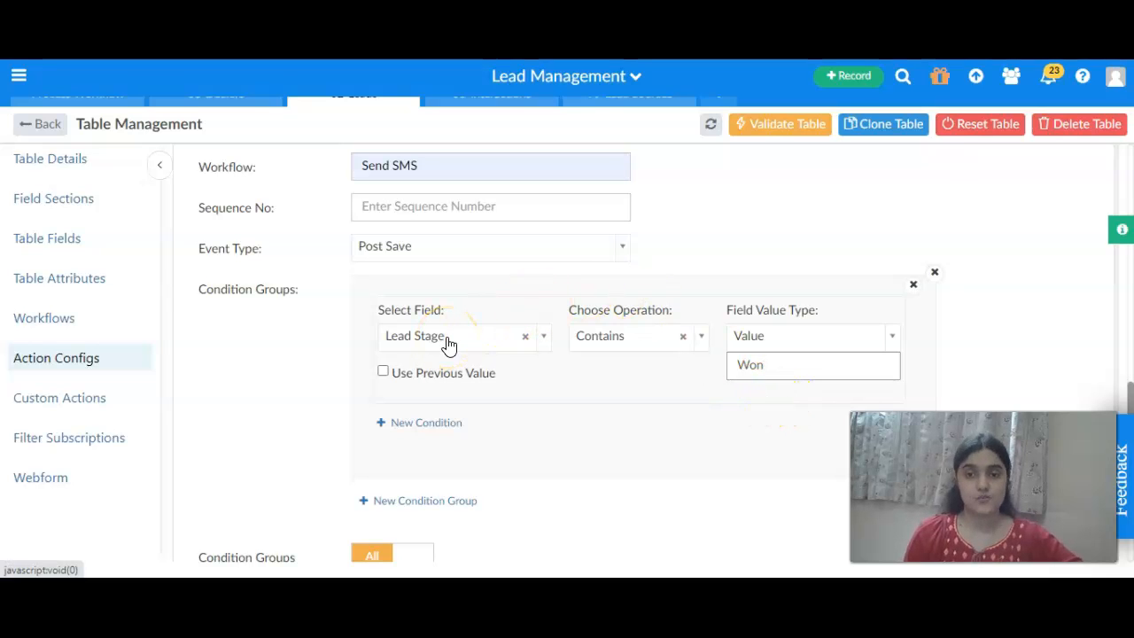
Add a workflow action of type Action Config that runs the Registration Successful configuration.
scroll(449, 345, "down", 1)
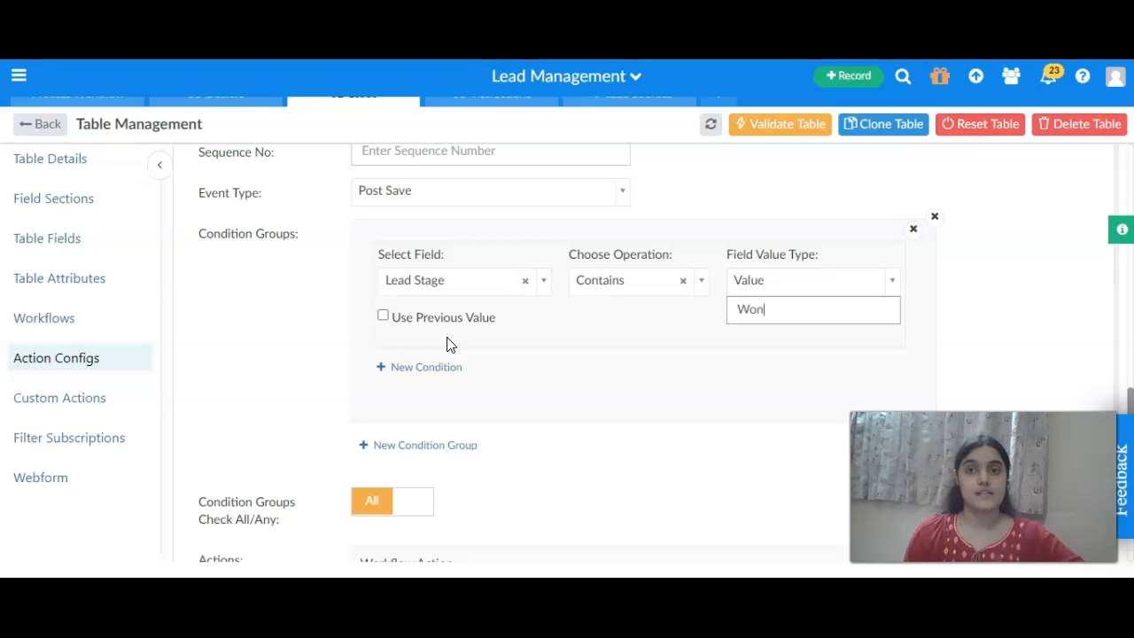
left_click(747, 319)
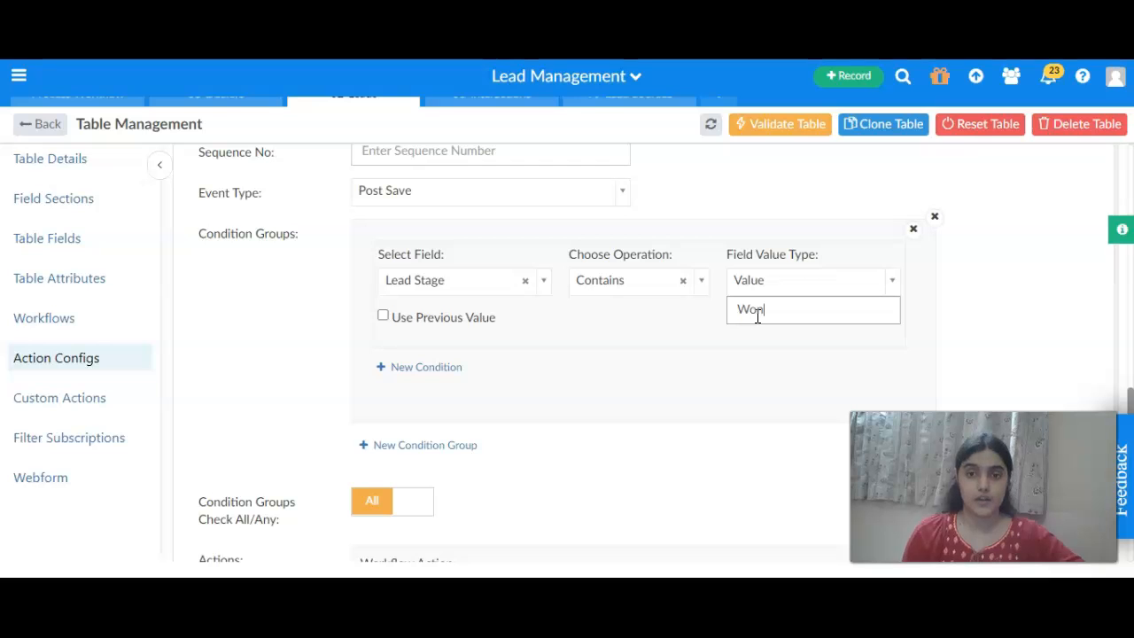
scroll(757, 316, "down", 1)
scroll(757, 317, "up", 2)
scroll(757, 317, "down", 3)
scroll(758, 316, "down", 1)
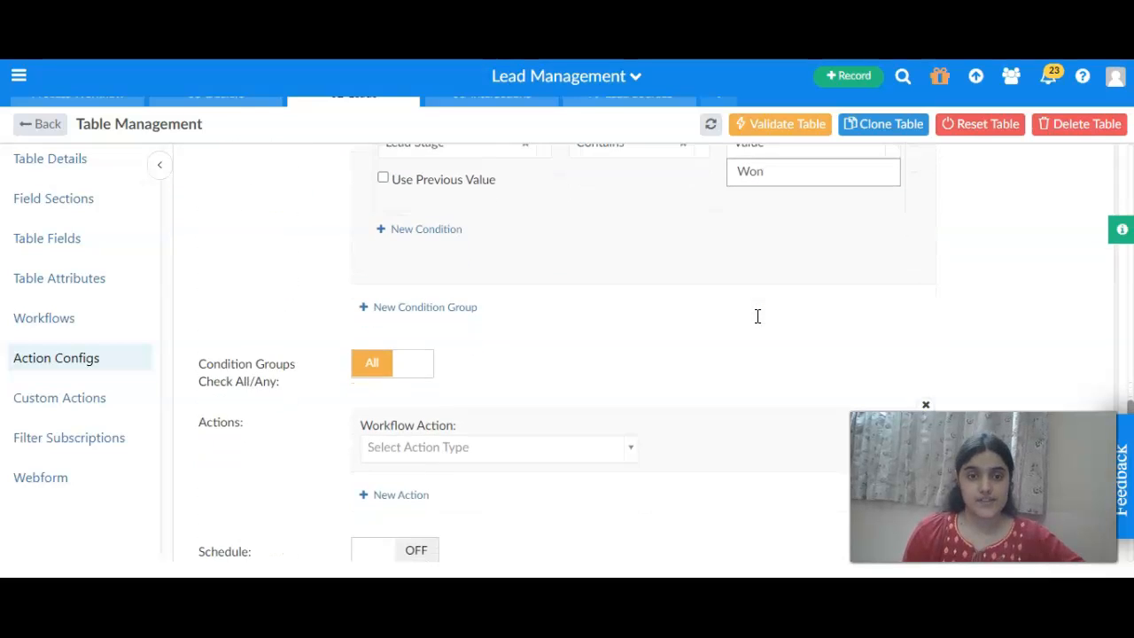
scroll(467, 361, "down", 1)
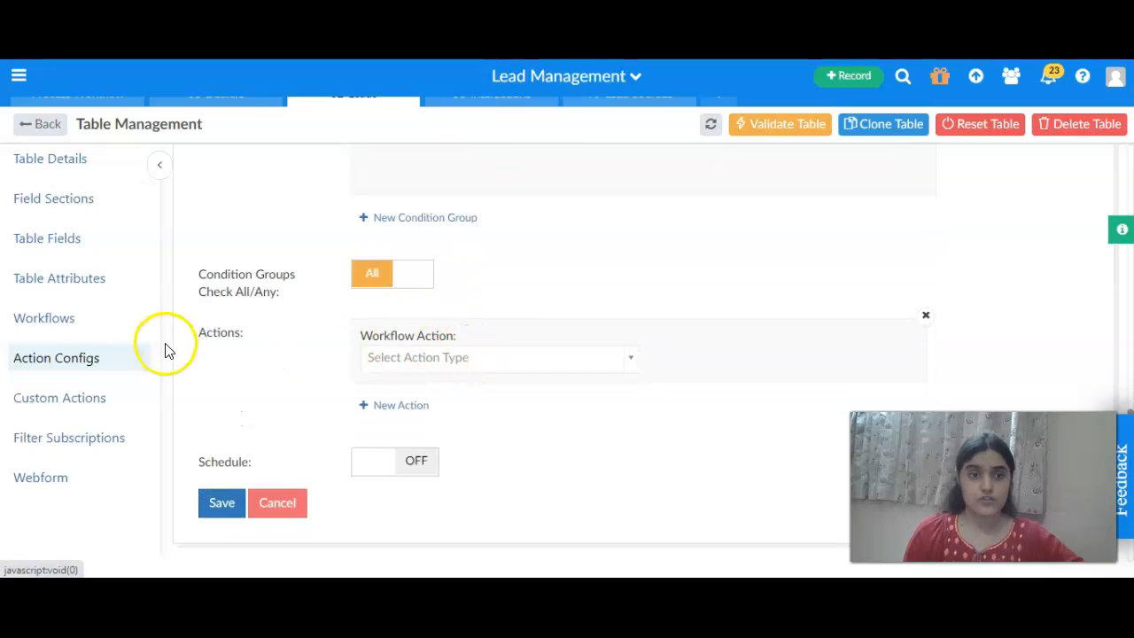
left_click(456, 362)
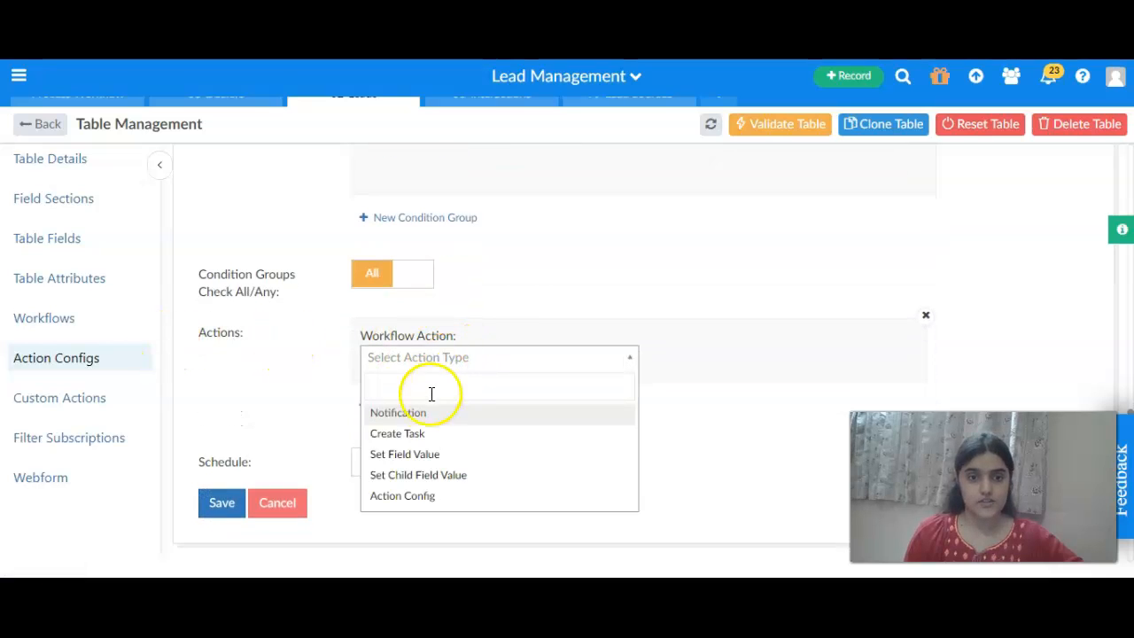
left_click(424, 497)
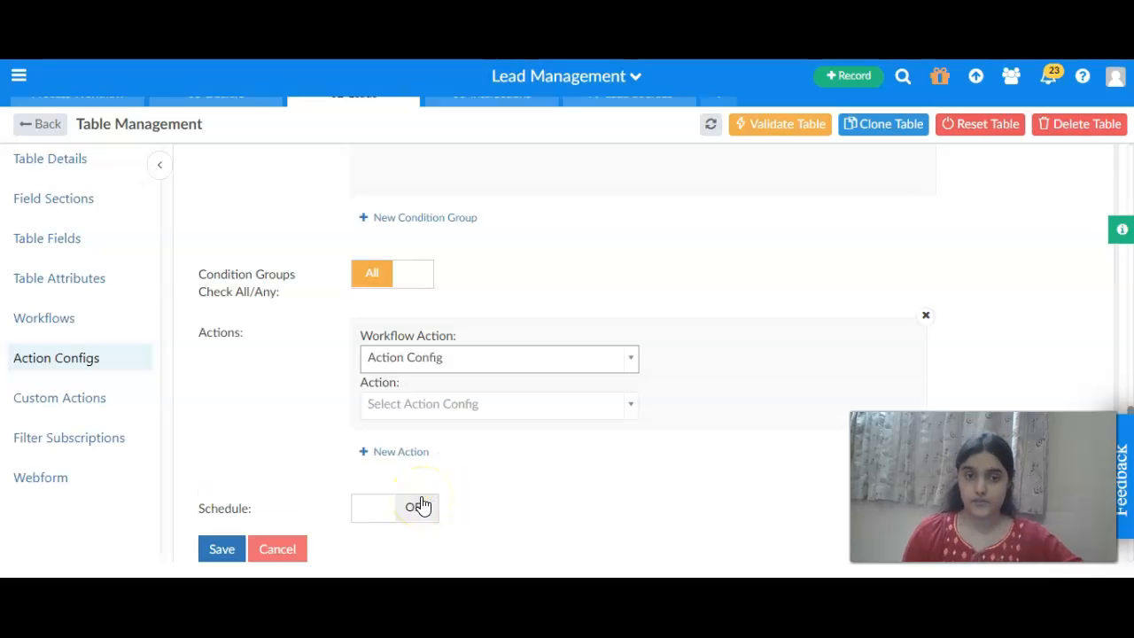
scroll(537, 458, "down", 1)
left_click(579, 368)
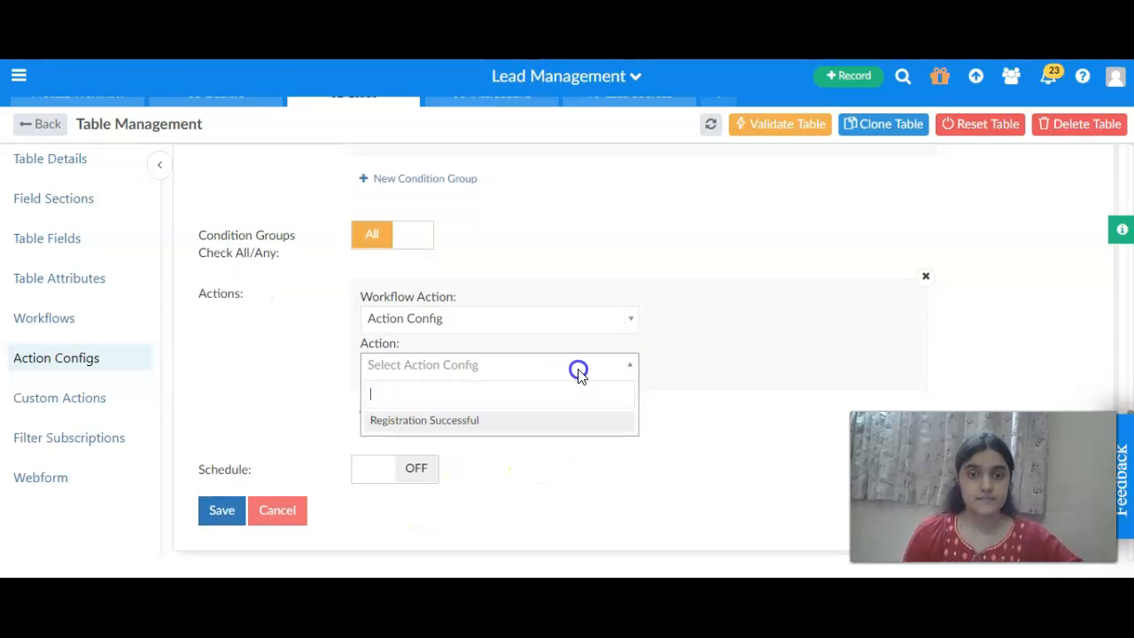
left_click(435, 428)
Check the workflow settings and save the Send SMS workflow.
scroll(535, 492, "up", 5)
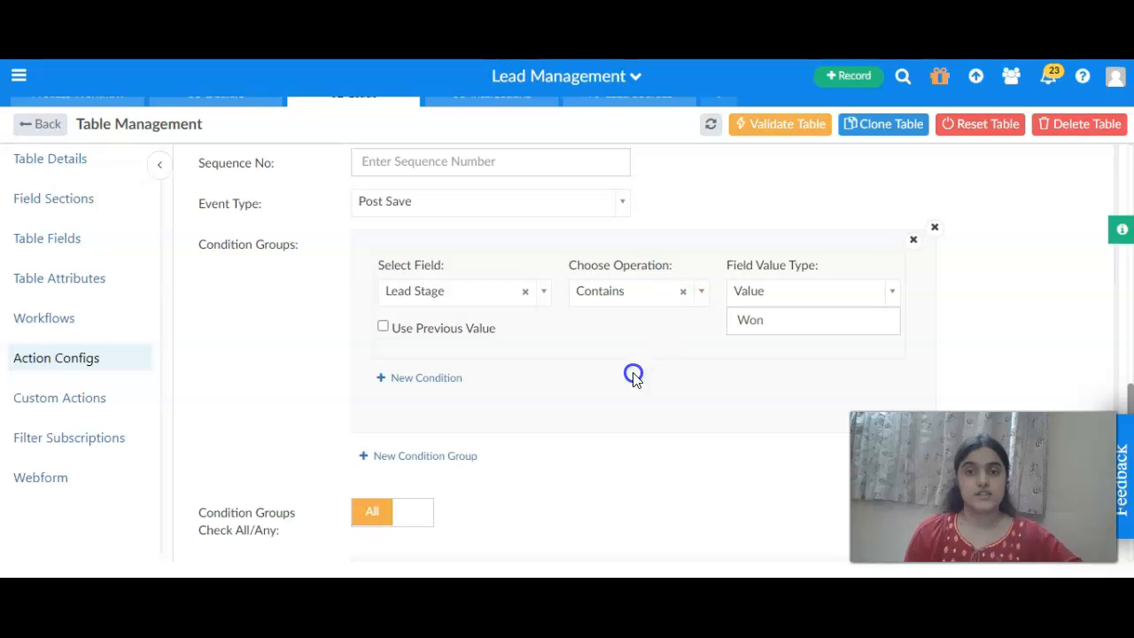
scroll(630, 416, "down", 5)
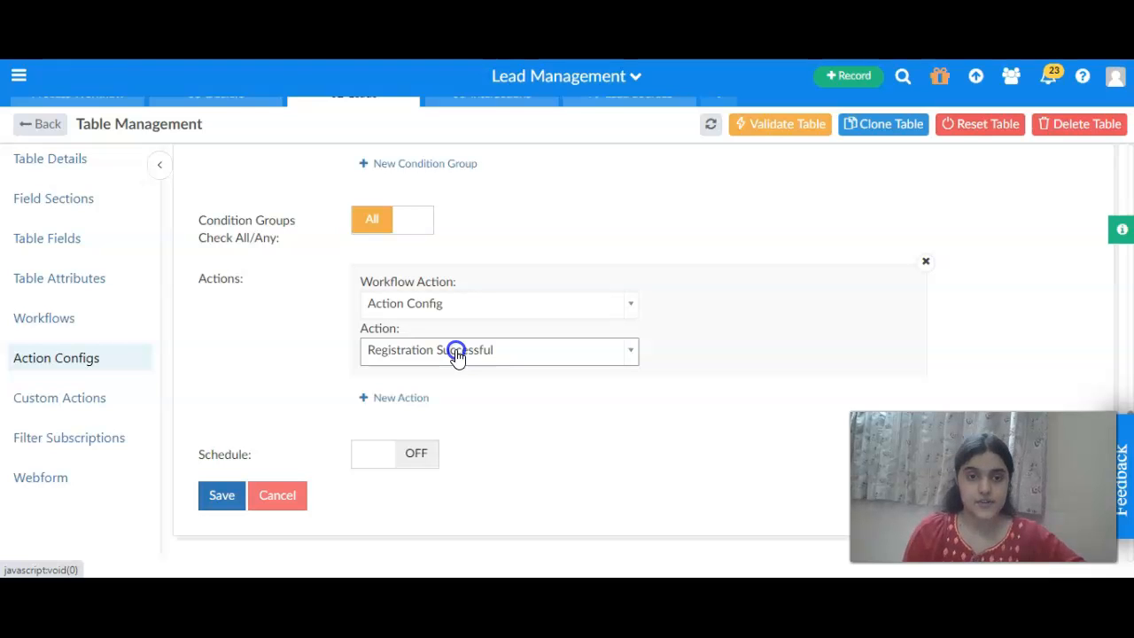
scroll(456, 355, "up", 5)
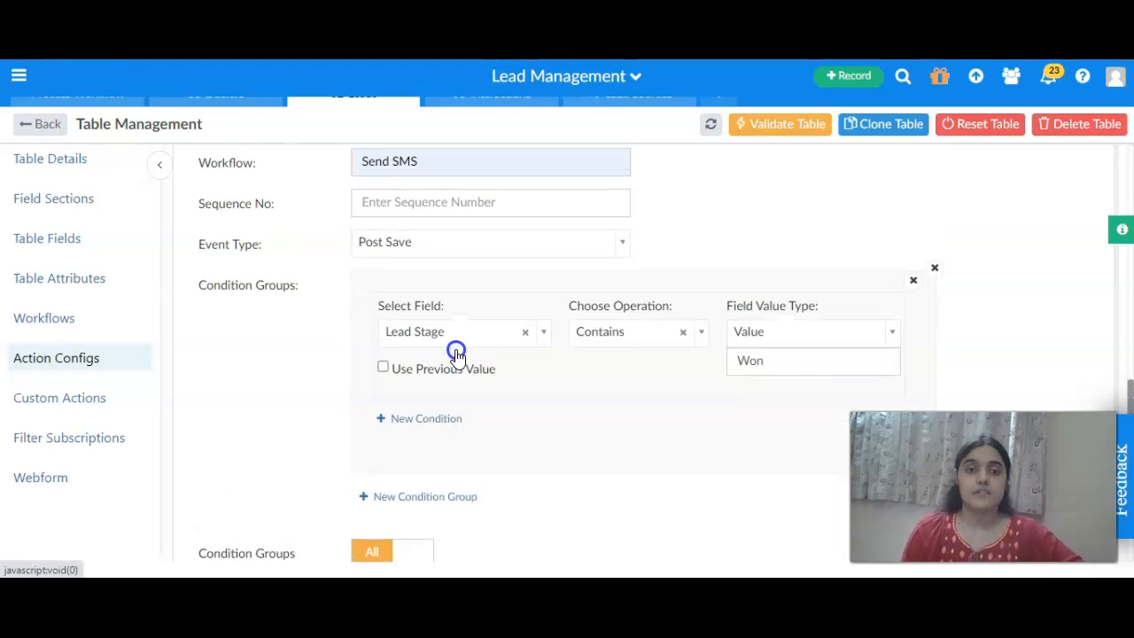
scroll(559, 375, "down", 1)
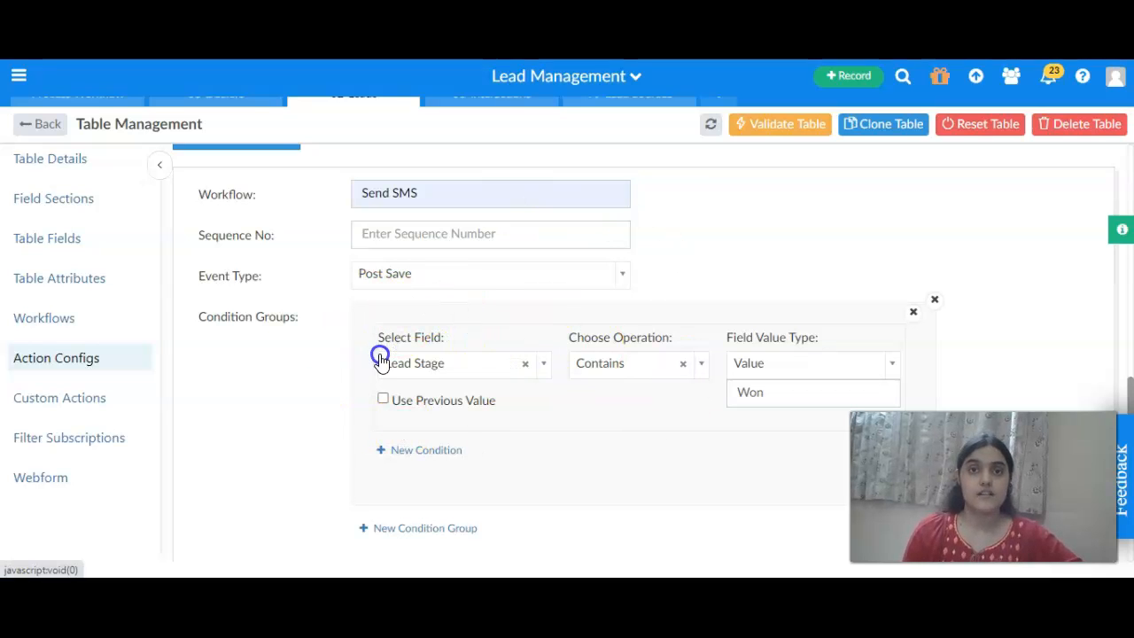
scroll(381, 362, "down", 5)
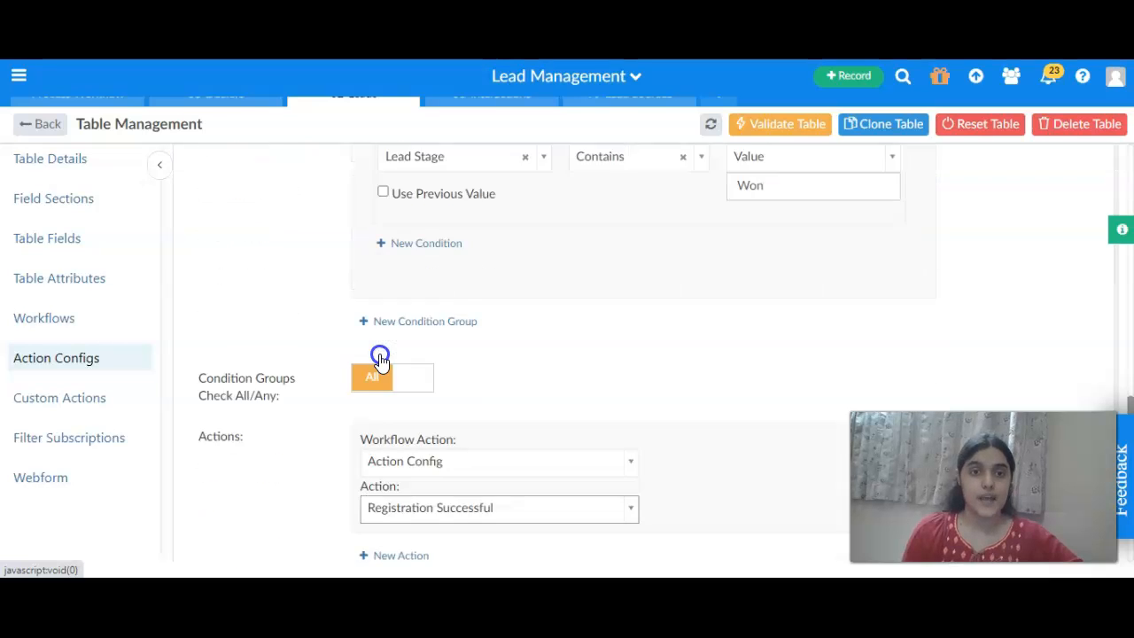
scroll(381, 361, "down", 3)
left_click(215, 332)
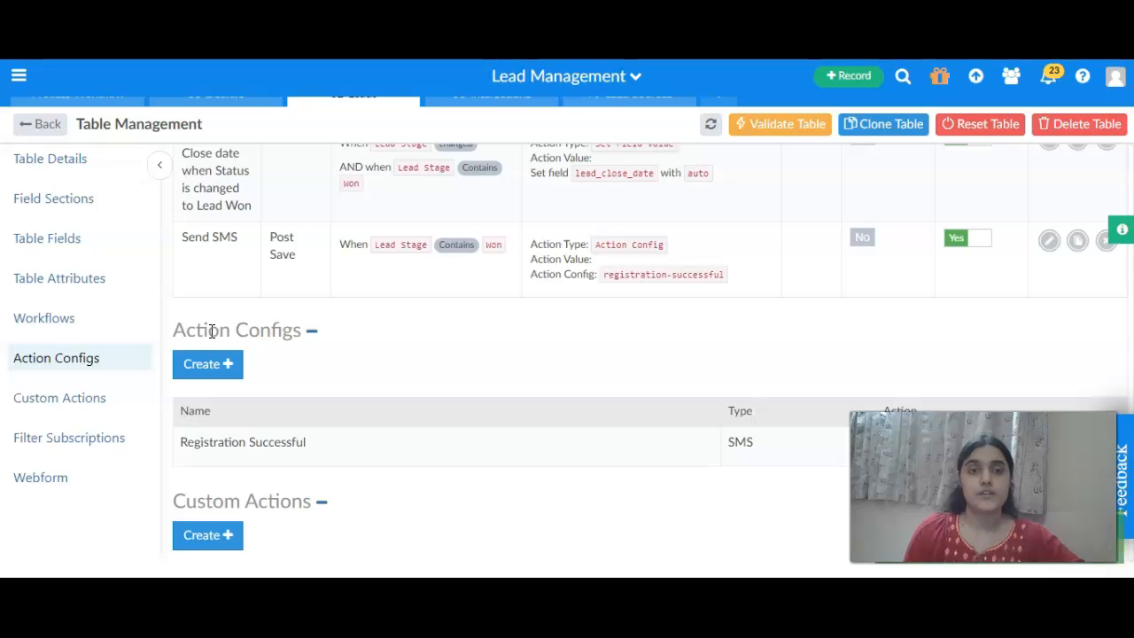
Reopen the Registration Successful action configuration to review its template, then close it.
scroll(212, 330, "down", 1)
left_click(218, 371)
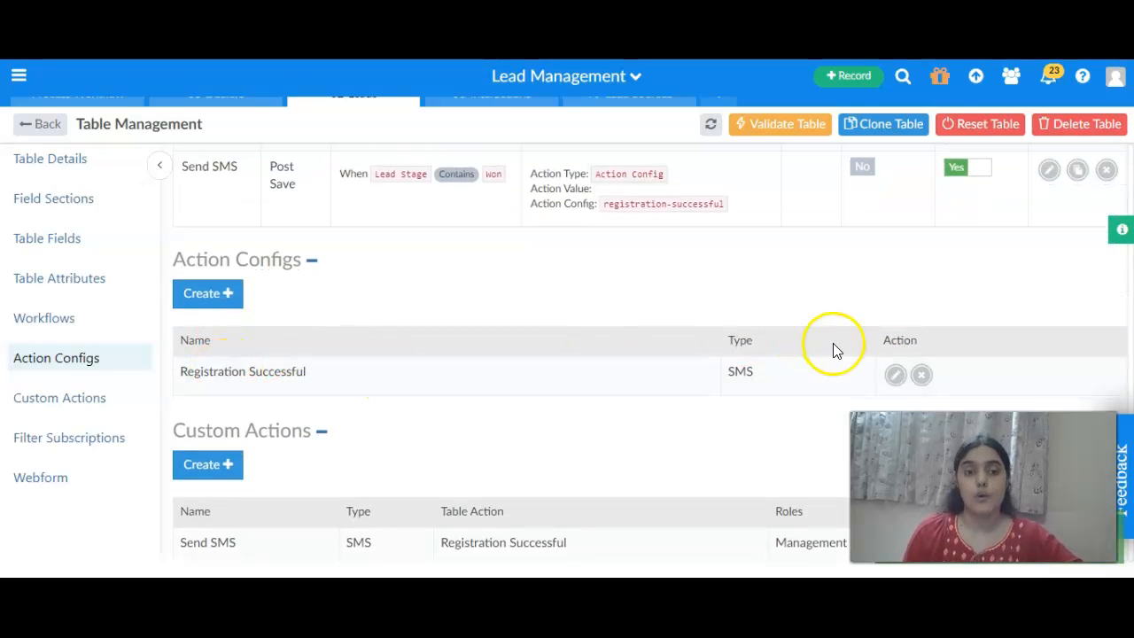
left_click(893, 374)
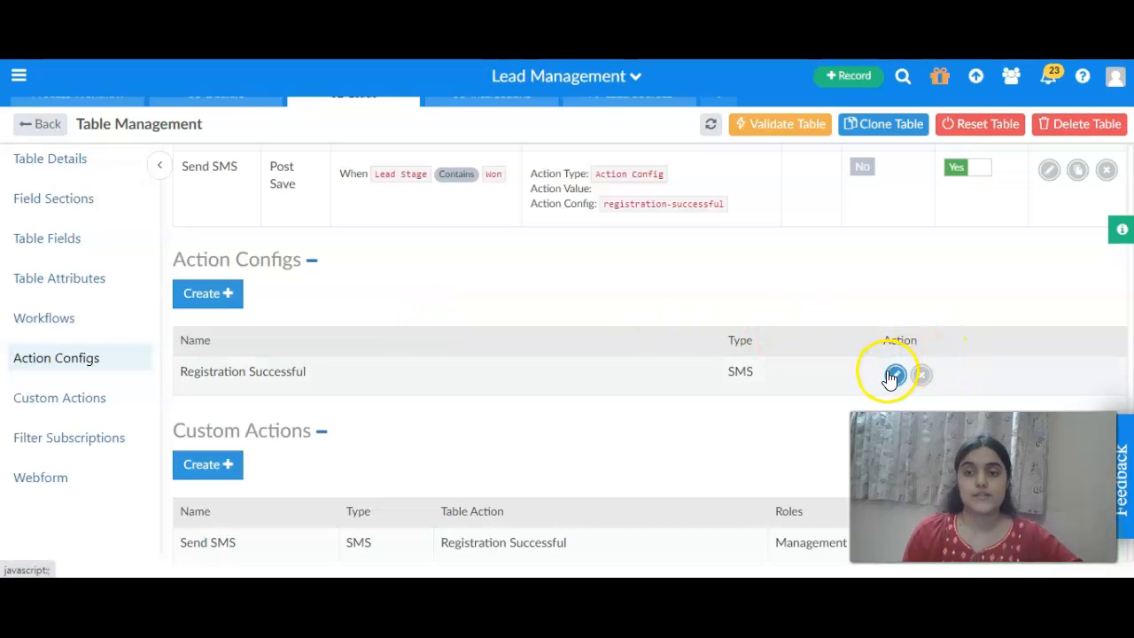
scroll(473, 271, "down", 4)
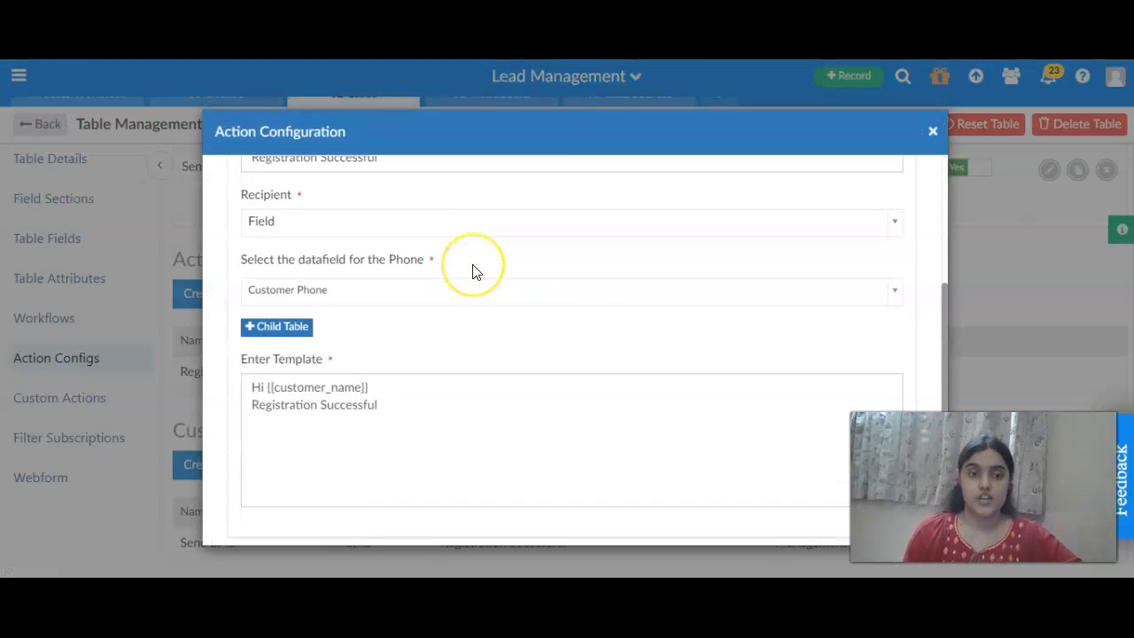
left_click(393, 507)
scroll(376, 275, "up", 3)
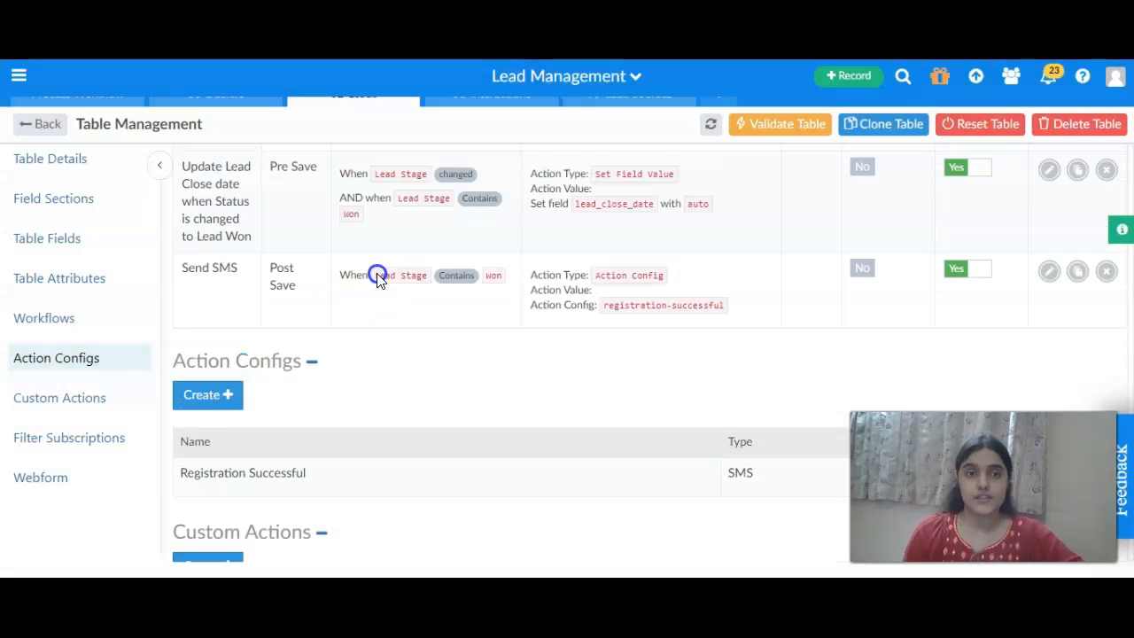